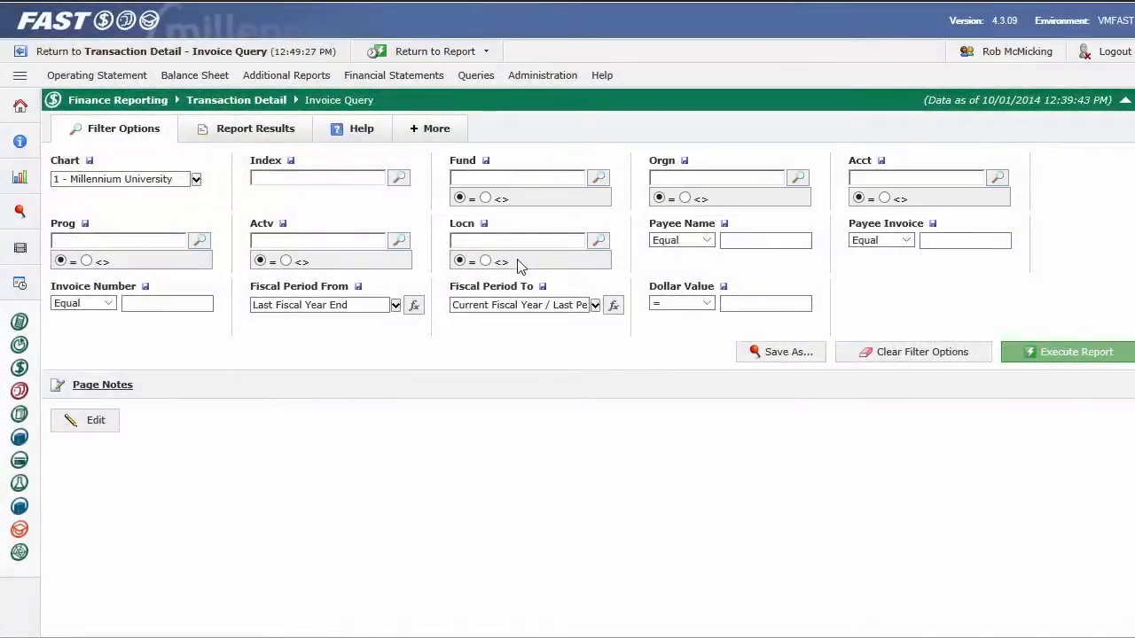
# Step: Enter 1010 as the Orgn filter for the invoice query
pyautogui.click(676, 176)
pyautogui.write('1010')
pyautogui.press('Tab')
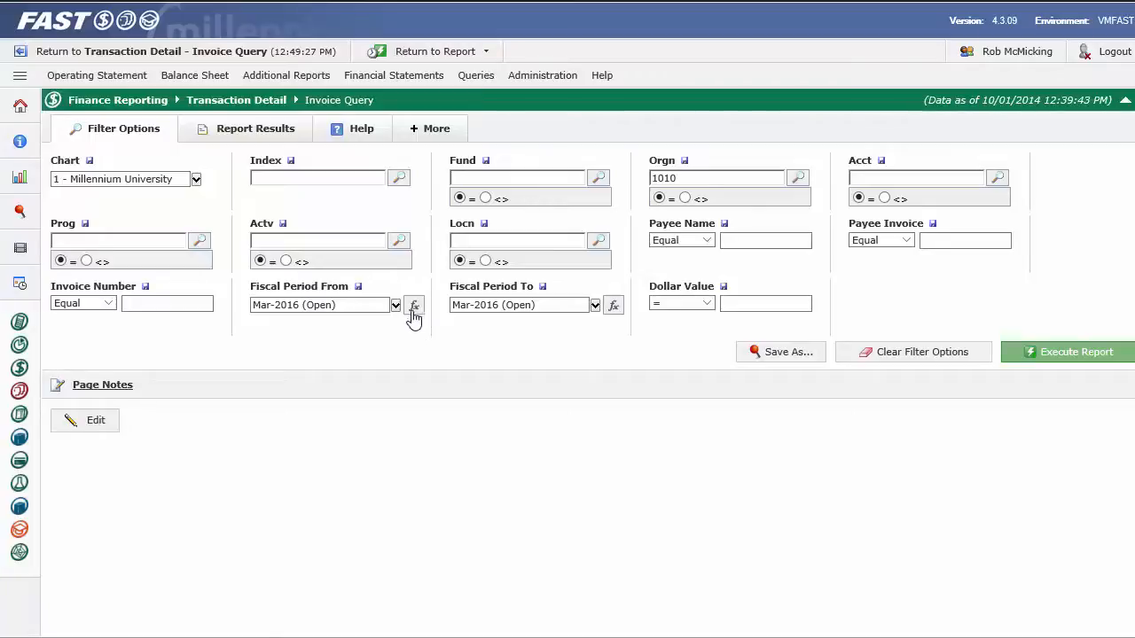
# Step: Set Fiscal Period From to the dynamic period function Last Fiscal Year End
pyautogui.click(395, 306)
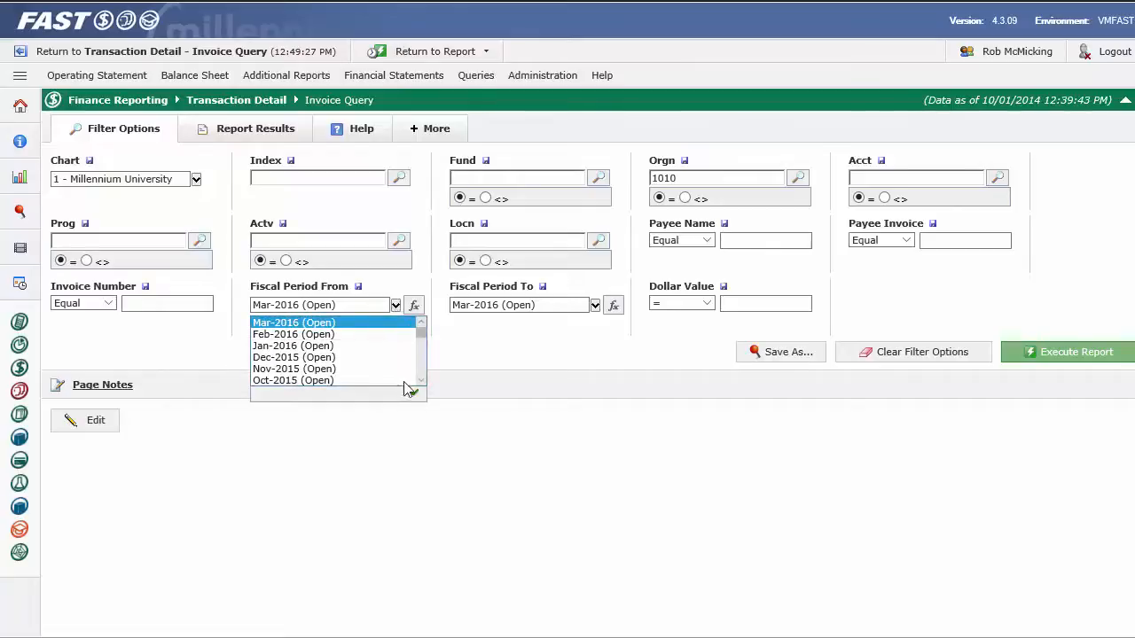
pyautogui.click(469, 365)
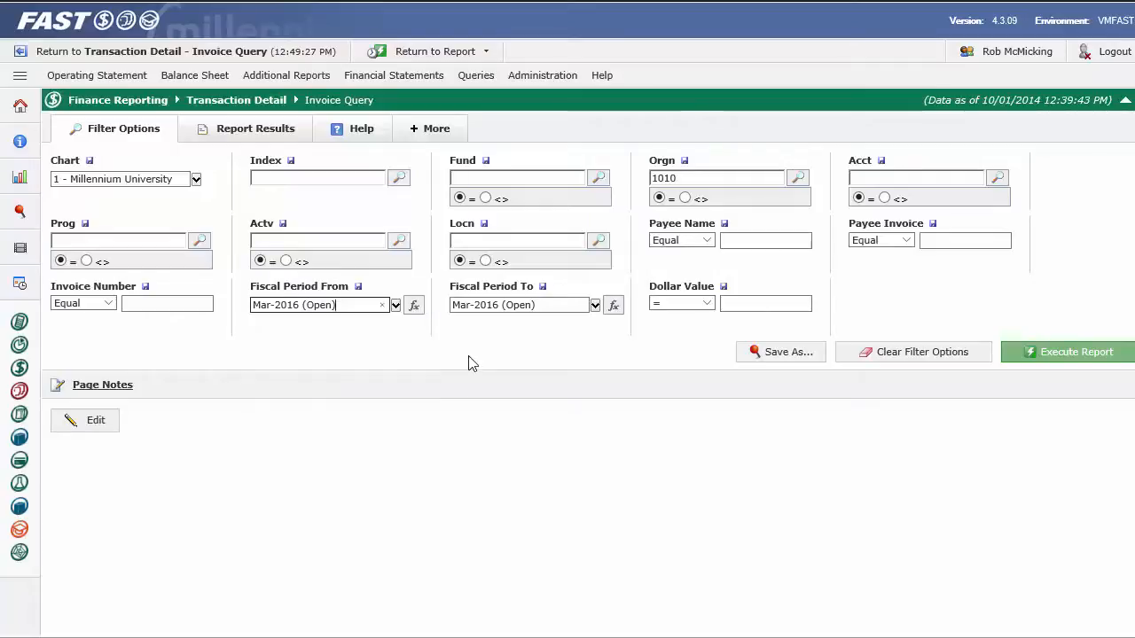
pyautogui.click(414, 306)
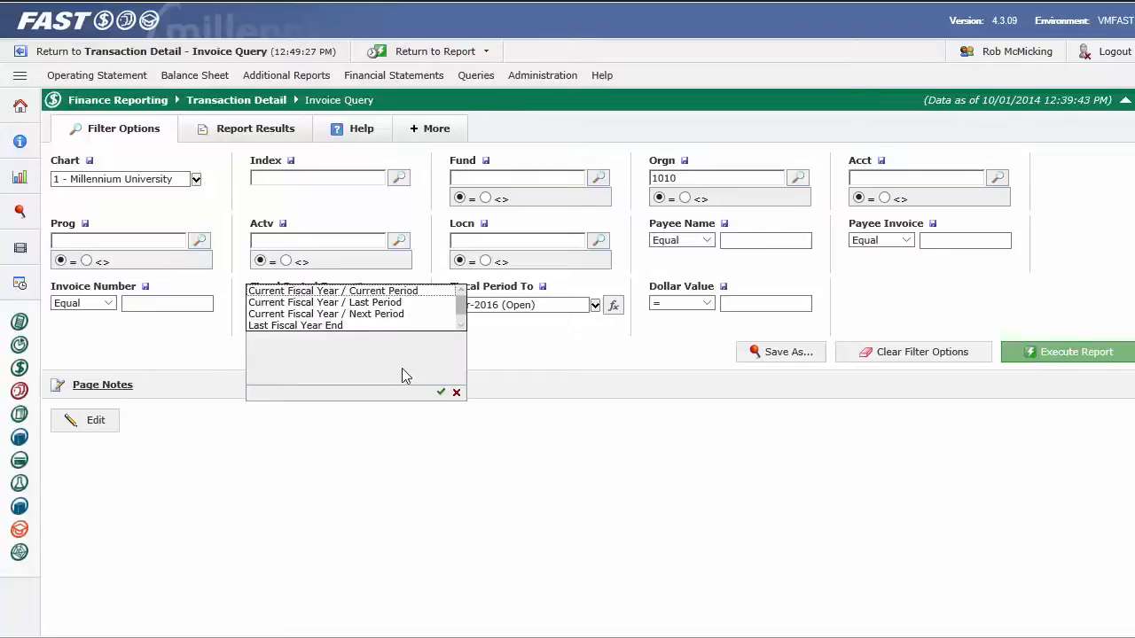
pyautogui.click(301, 326)
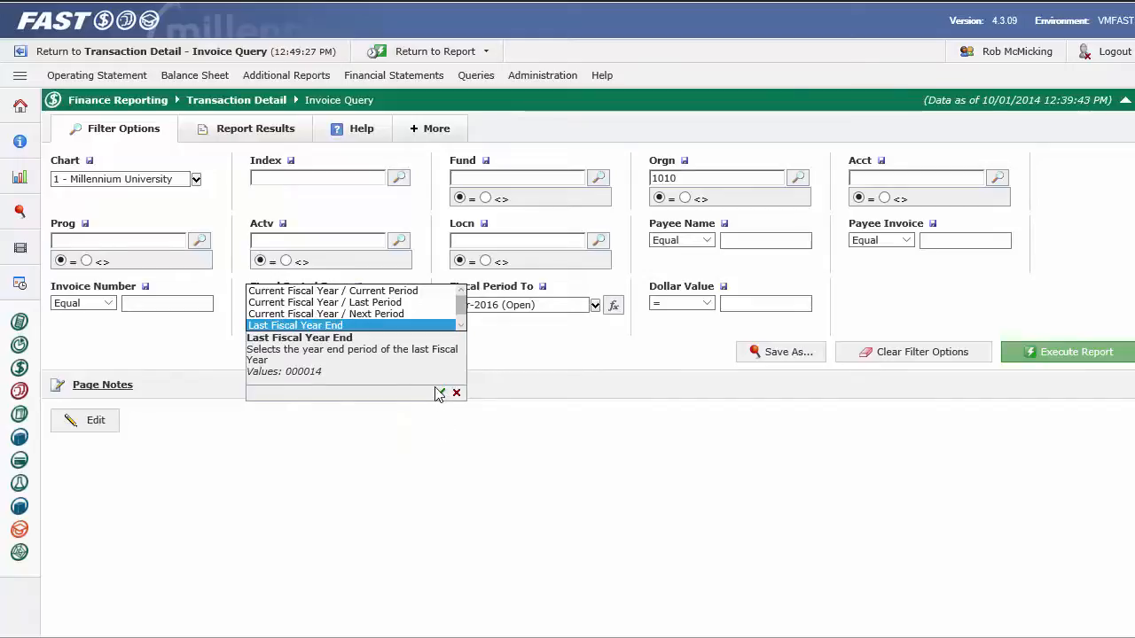
pyautogui.click(440, 393)
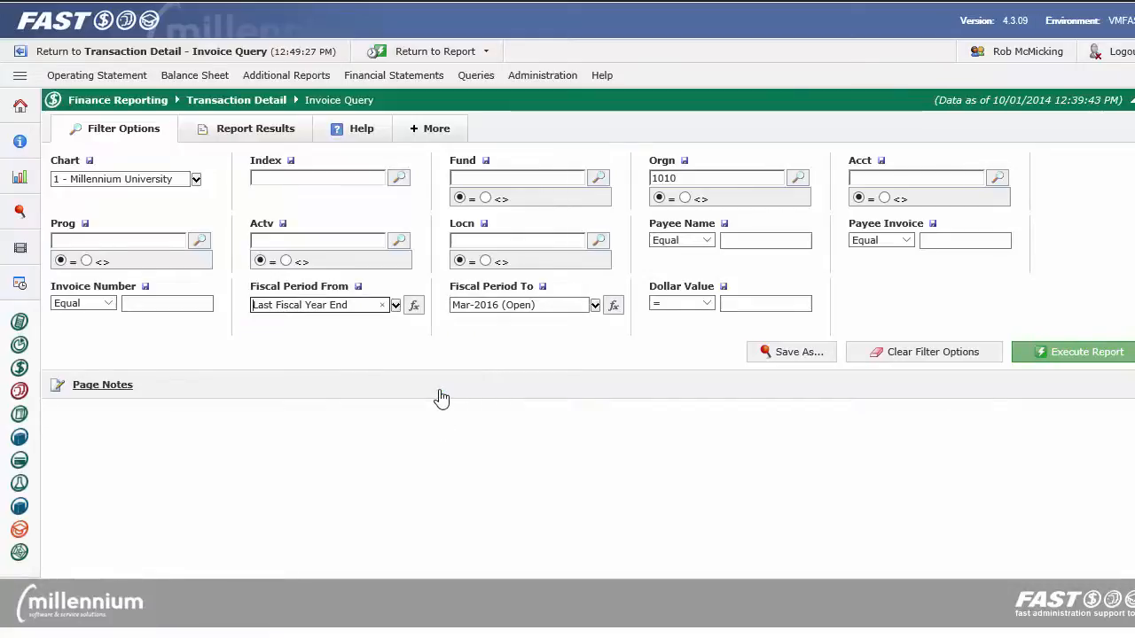
# Step: Set Fiscal Period To to the function Current Fiscal Year / Current Period and execute the report
pyautogui.click(613, 305)
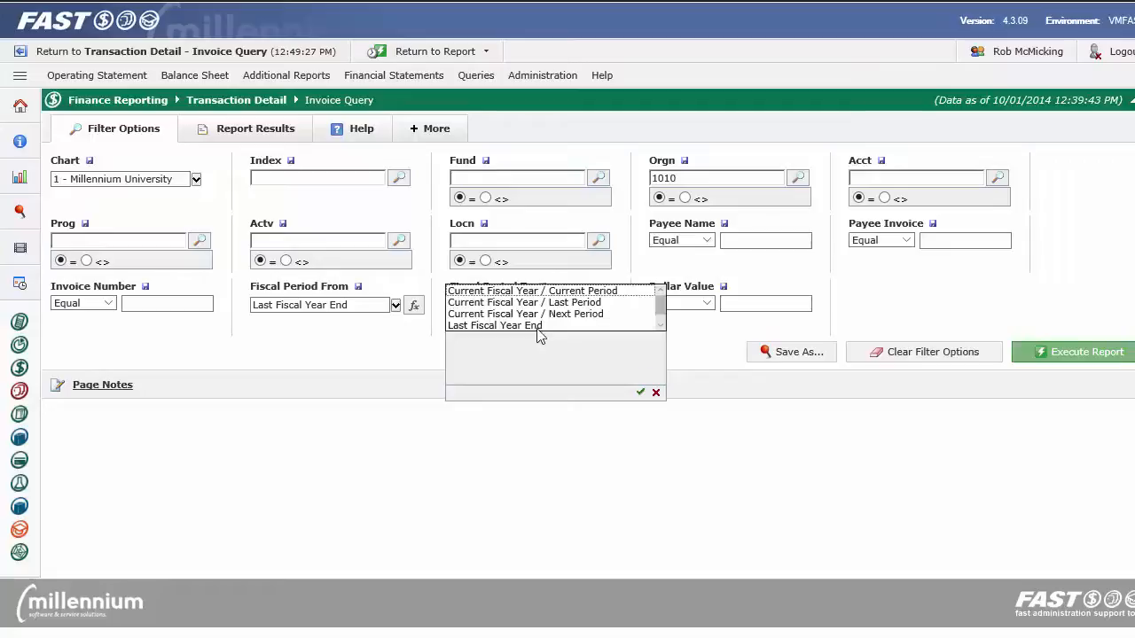
pyautogui.click(545, 296)
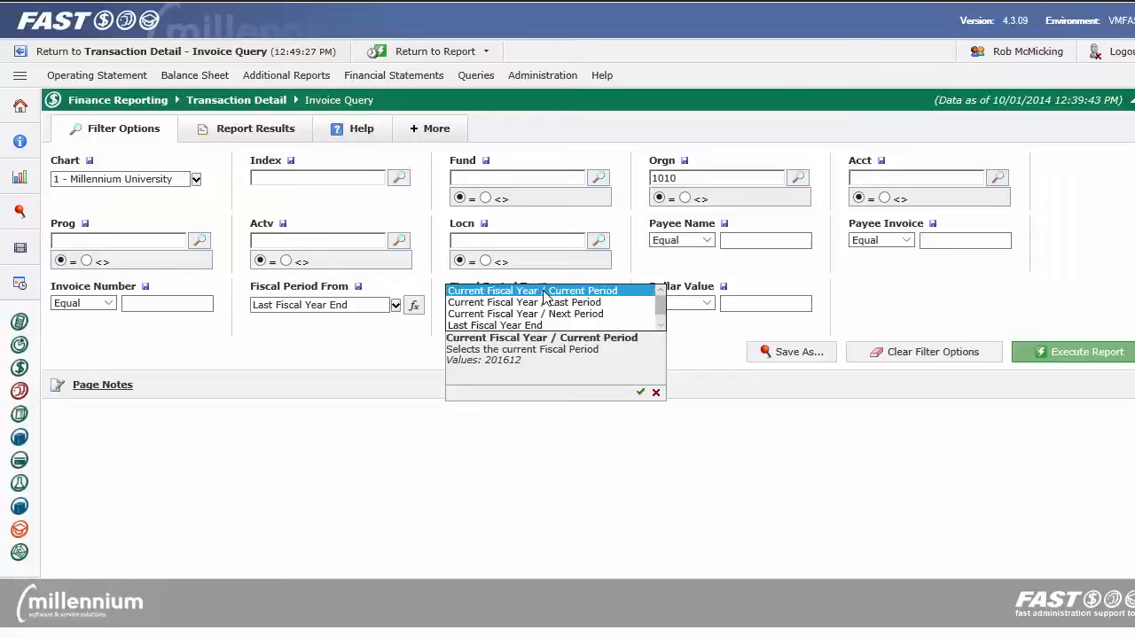
pyautogui.click(640, 394)
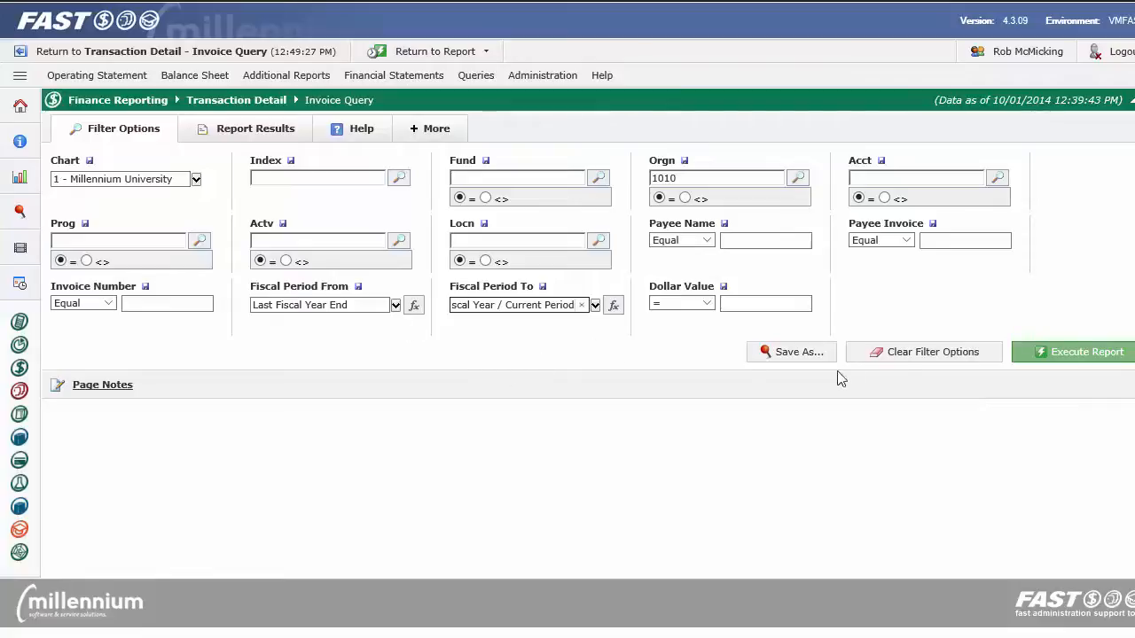
pyautogui.click(1063, 353)
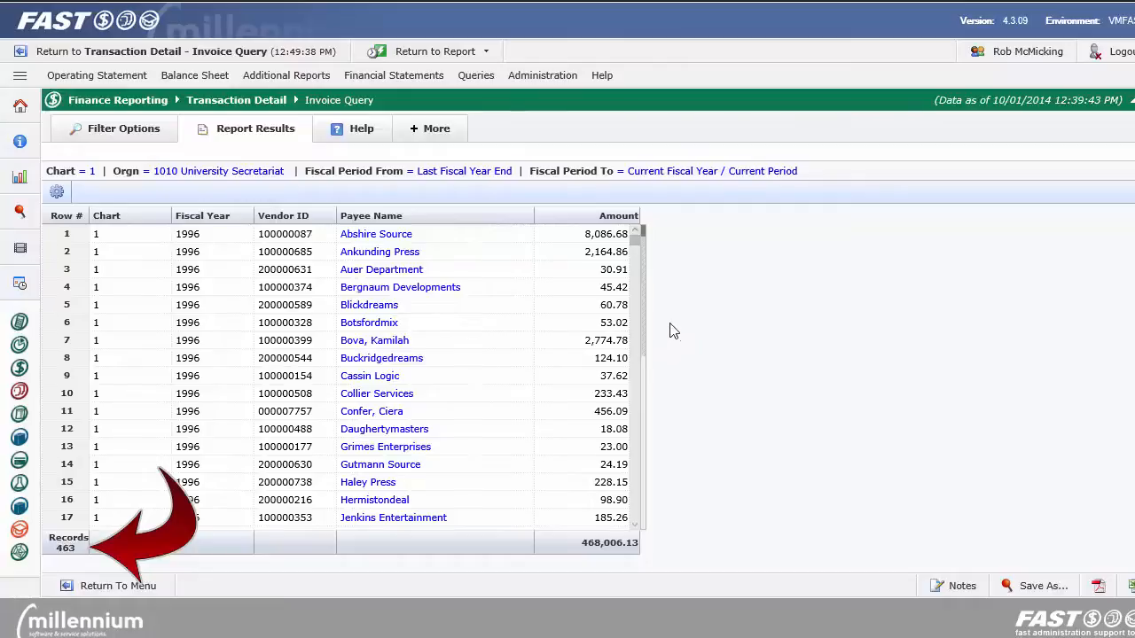
# Step: Return to the filter options and clear the Orgn filter
pyautogui.click(113, 133)
pyautogui.click(664, 178)
pyautogui.moveTo(679, 178); pyautogui.dragTo(653, 178)
pyautogui.press('BackSpace')
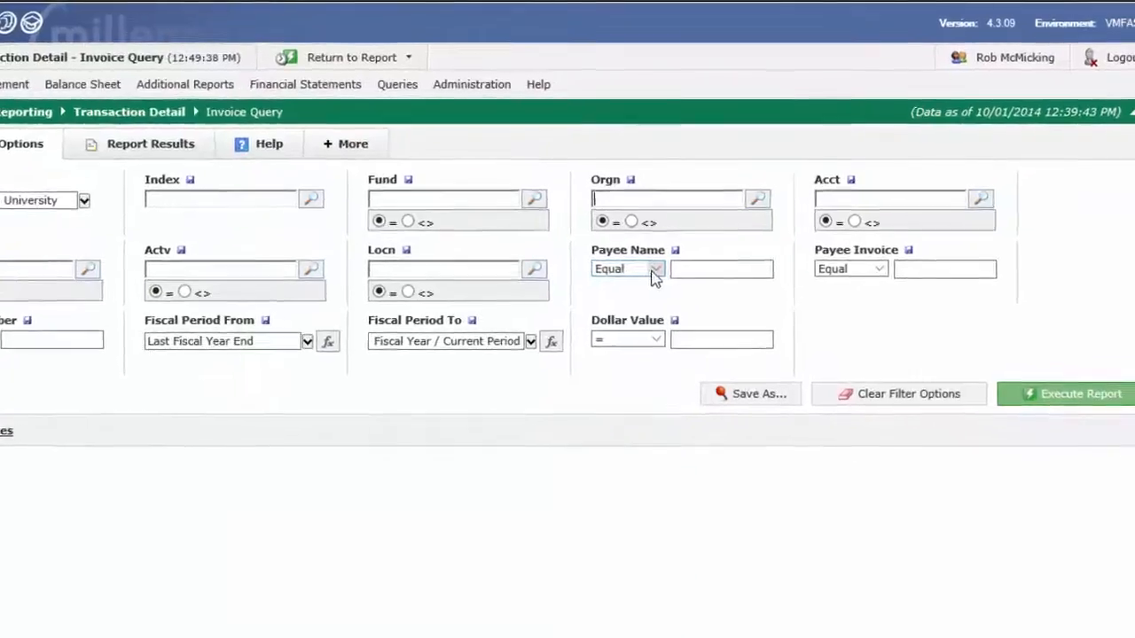
# Step: Filter Payee Name with the Like operator and the pattern Mil%, and execute the report
pyautogui.click(671, 260)
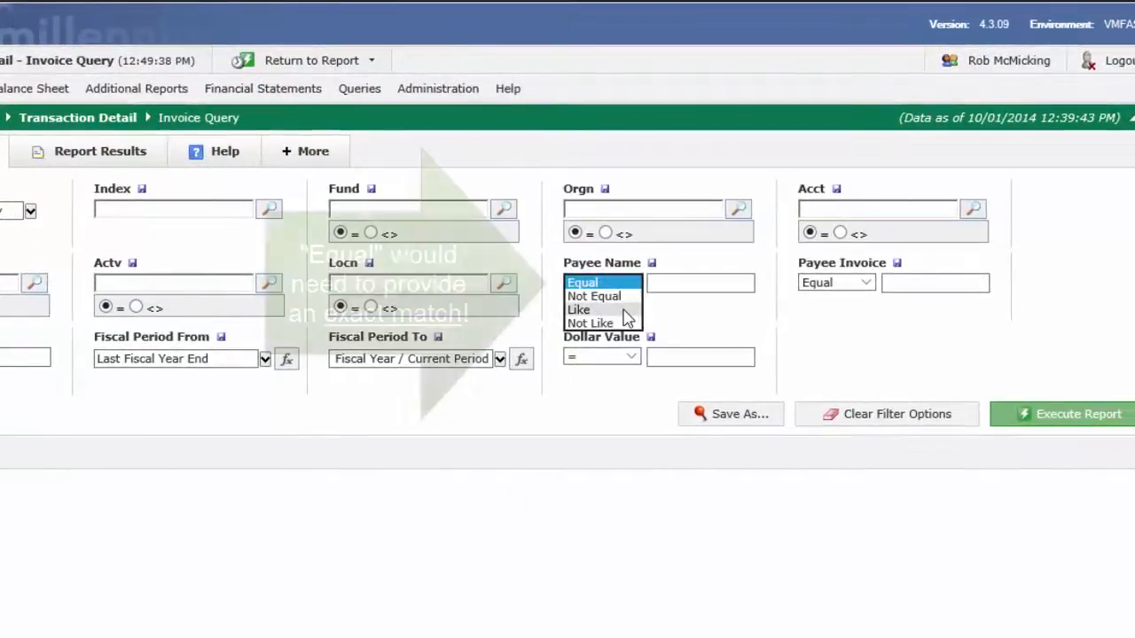
pyautogui.click(607, 311)
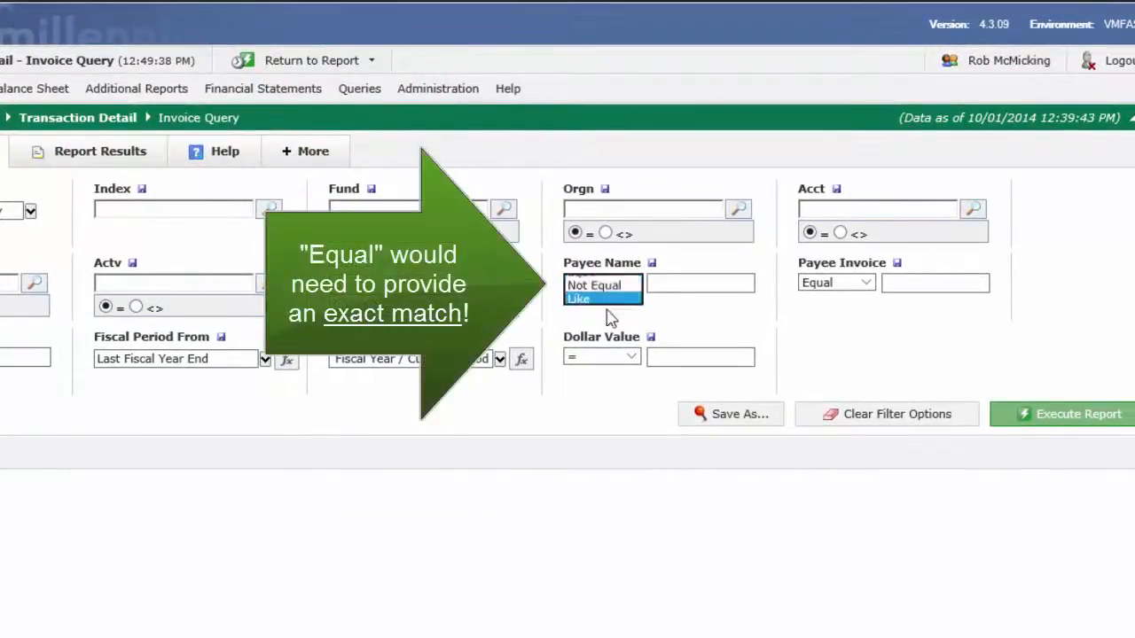
pyautogui.click(670, 285)
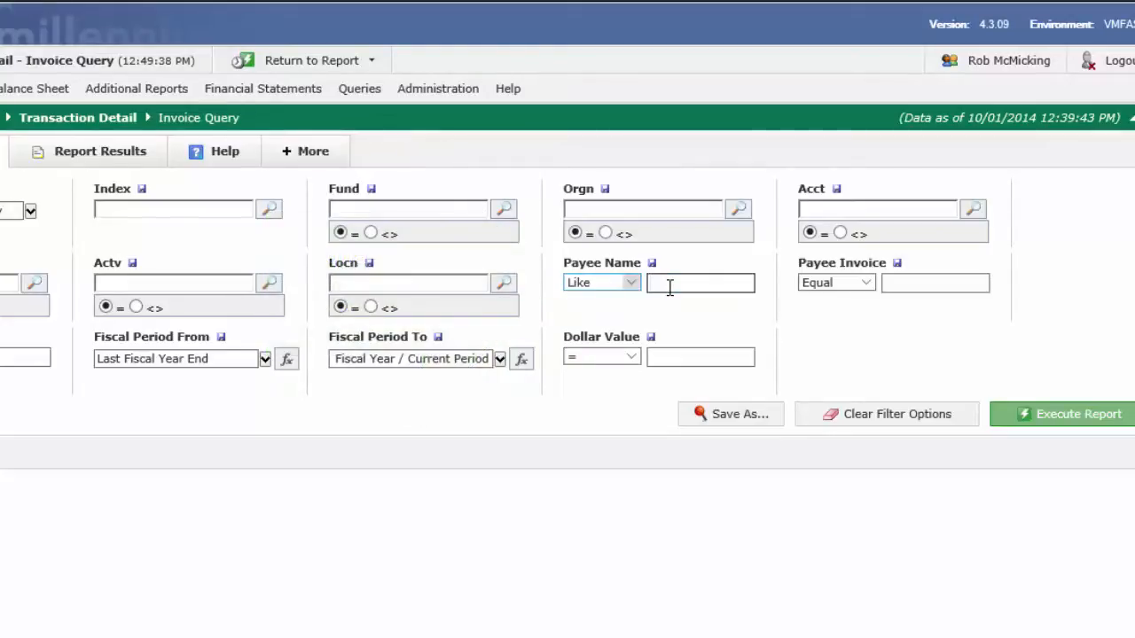
pyautogui.write('Mi')
pyautogui.write('lle')
pyautogui.click(1057, 416)
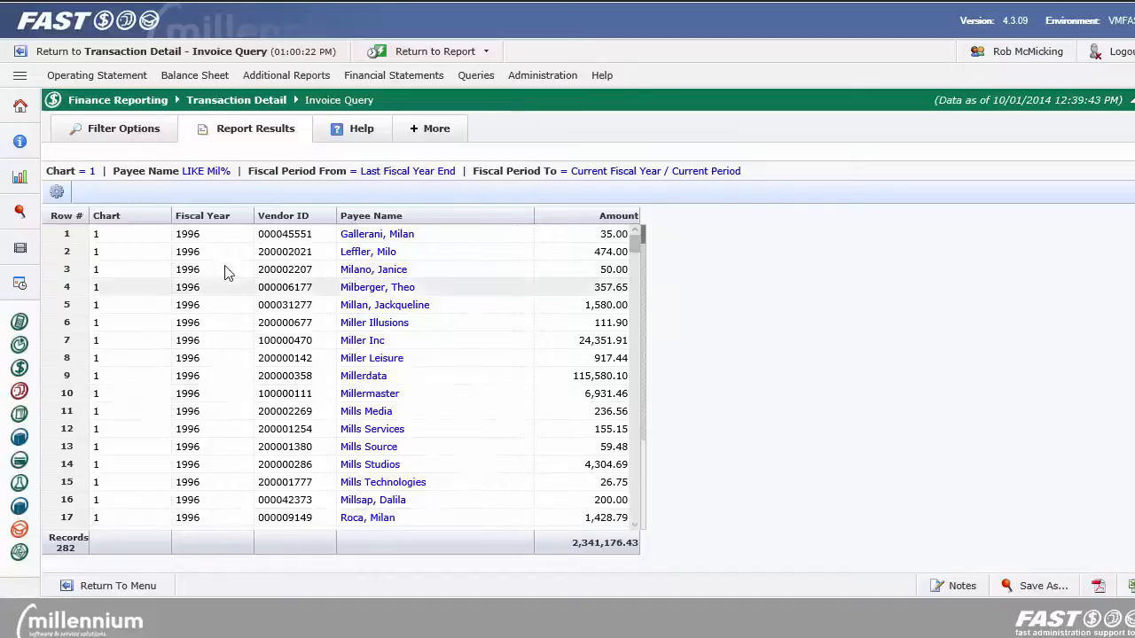
# Step: Return to the filter options, change the Payee Name pattern to Miller%, and execute the report again
pyautogui.click(132, 137)
pyautogui.click(743, 241)
pyautogui.press('BackSpace')
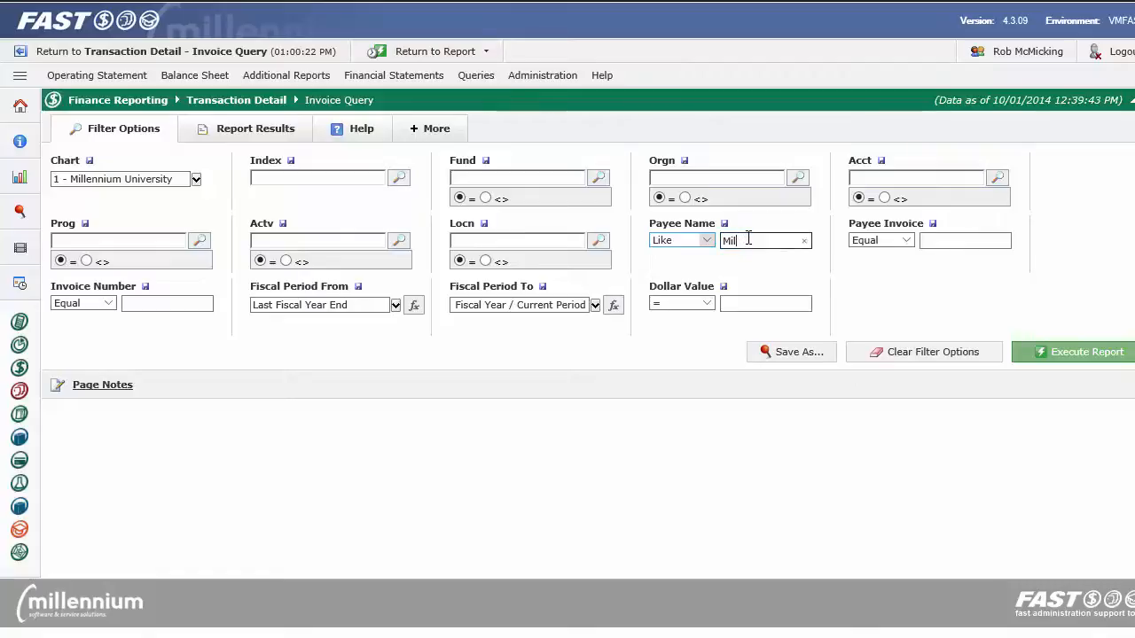
pyautogui.write('ler%')
pyautogui.click(1071, 353)
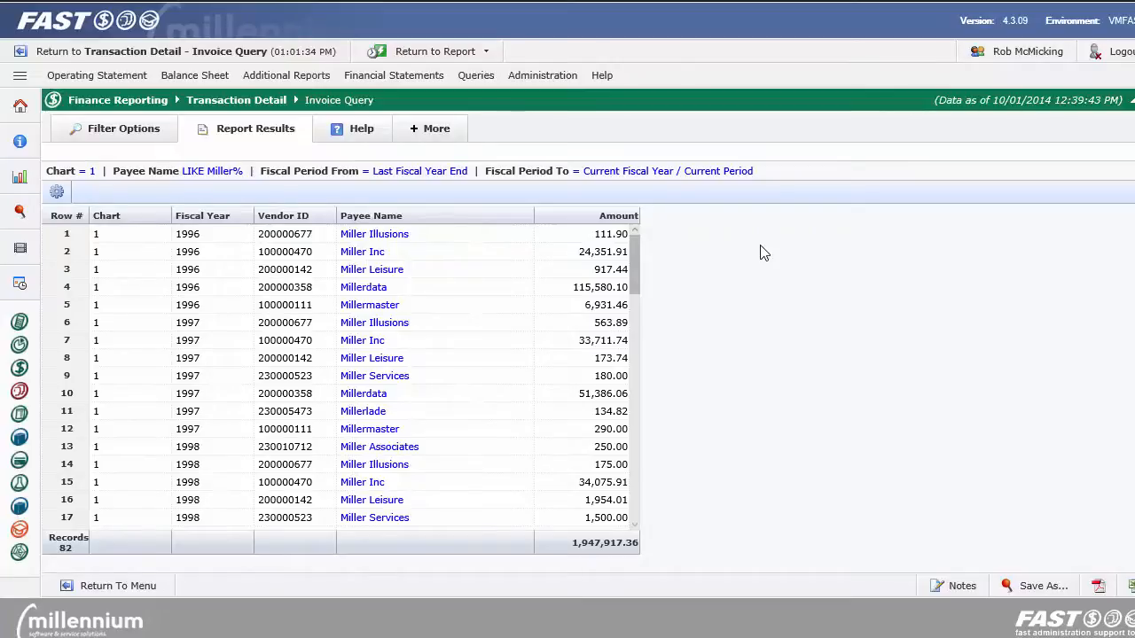
# Step: Return to the filter options and set the Dollar Value comparison operator to >=
pyautogui.click(121, 138)
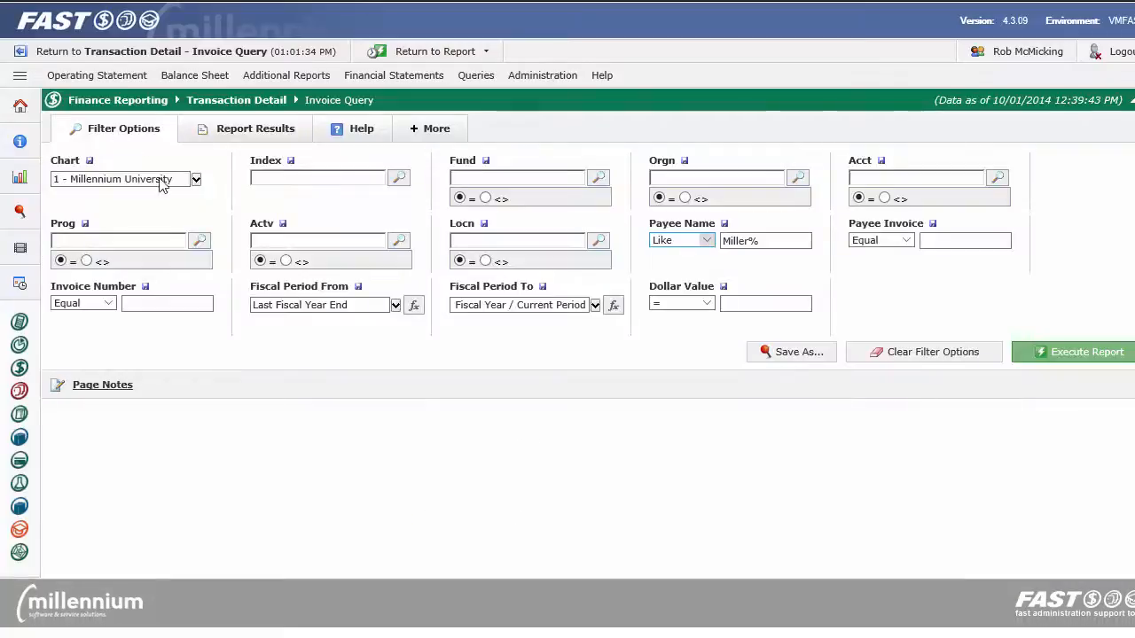
pyautogui.click(707, 305)
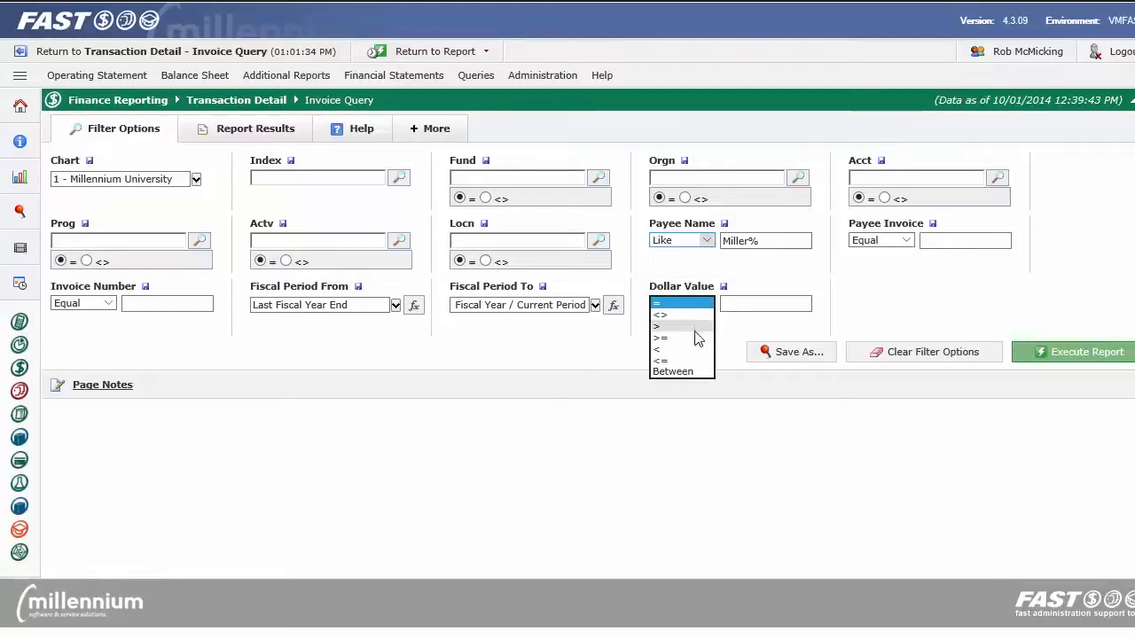
pyautogui.click(687, 337)
pyautogui.click(735, 305)
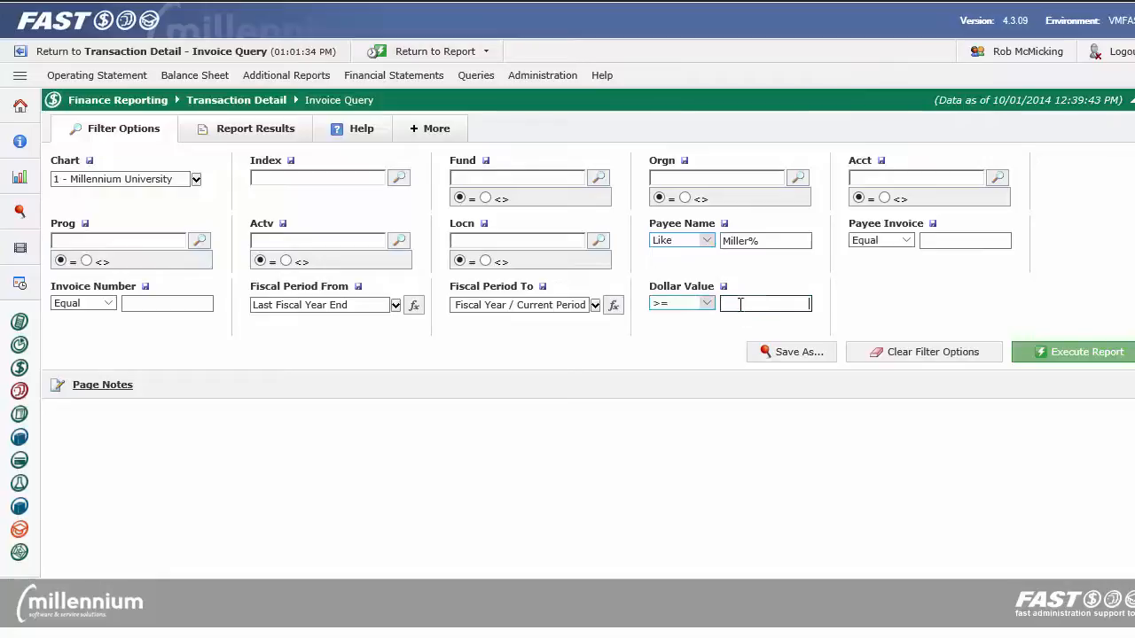